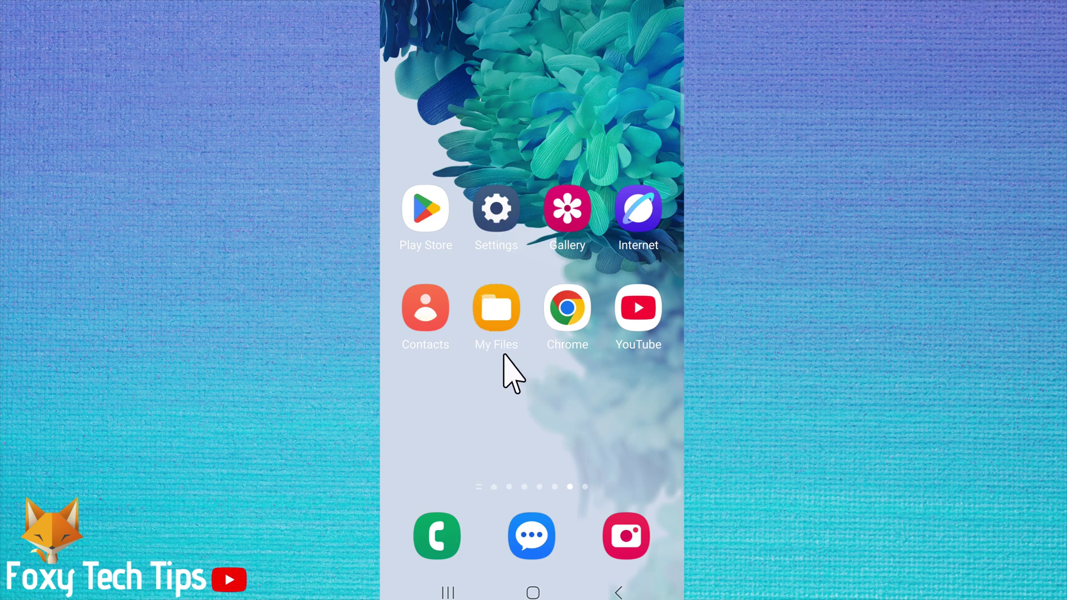
Launch My Files and go into Internal storage to list its folders
{"action": "left_click", "coordinate": [497, 309]}
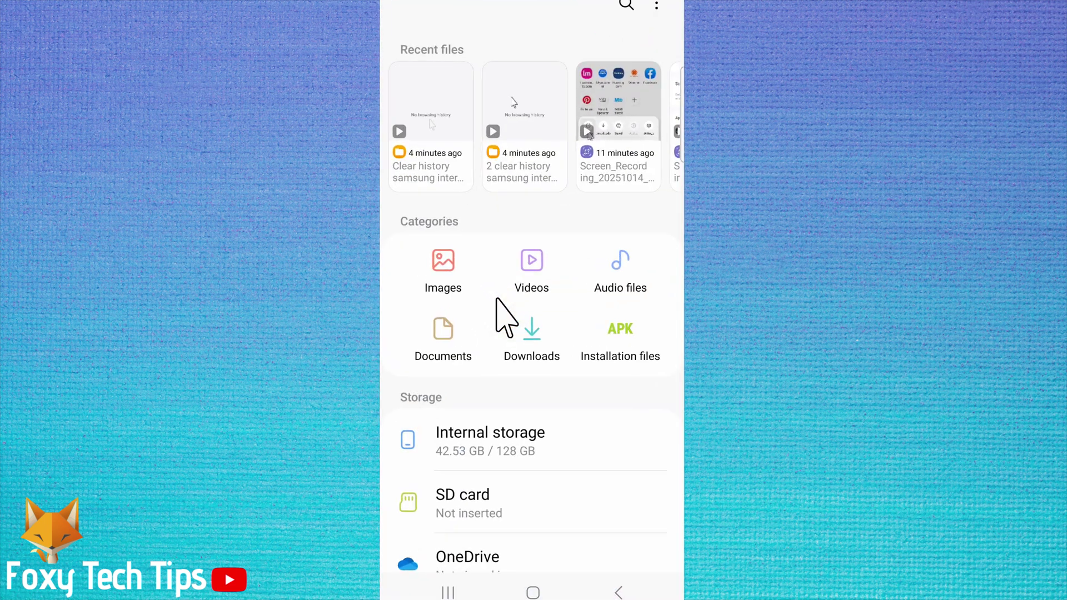
{"action": "left_click", "coordinate": [524, 442]}
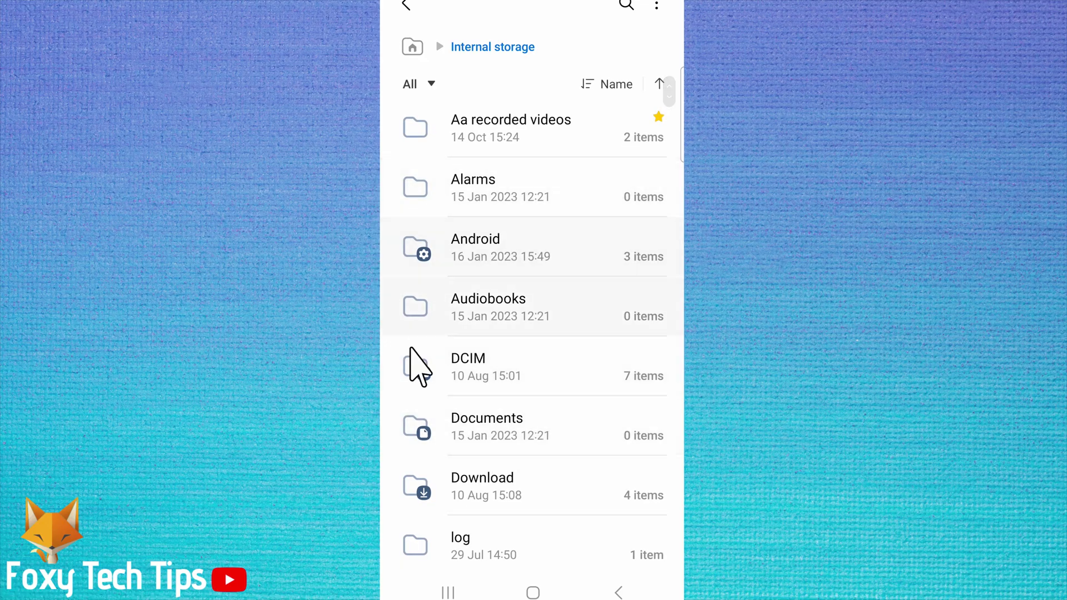
In Aa recorded videos, select both MP4 videos and show the More actions menu
{"action": "left_click", "coordinate": [526, 128]}
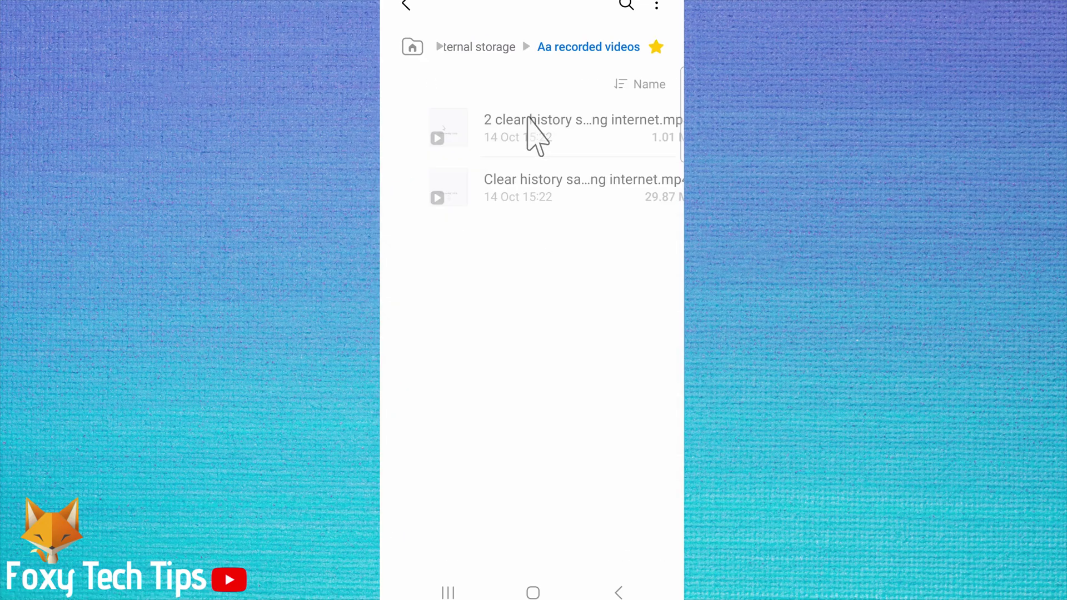
{"action": "left_click", "coordinate": [530, 127]}
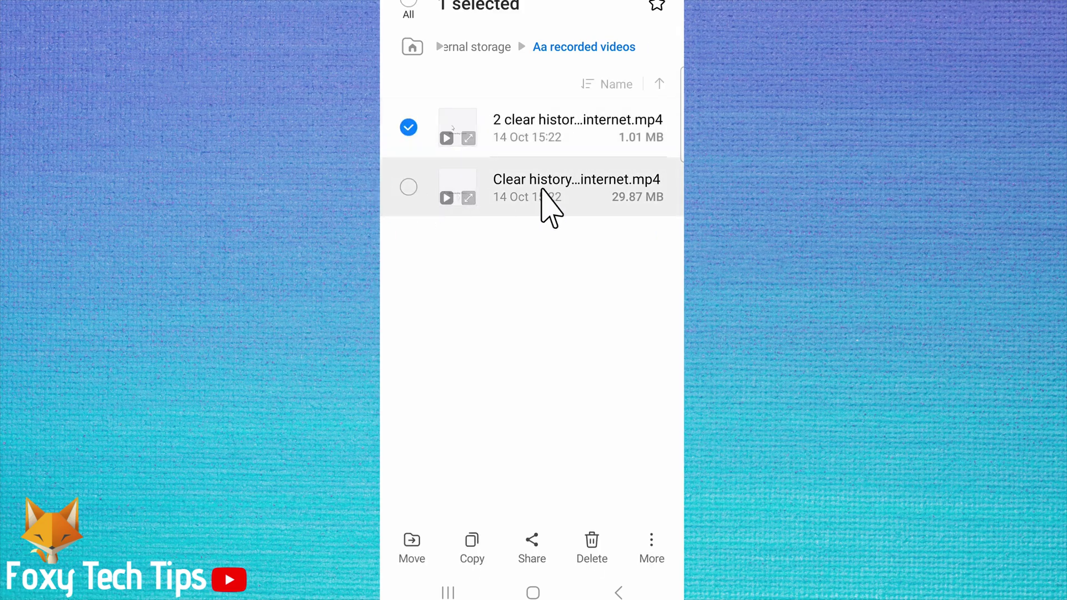
{"action": "left_click", "coordinate": [408, 186]}
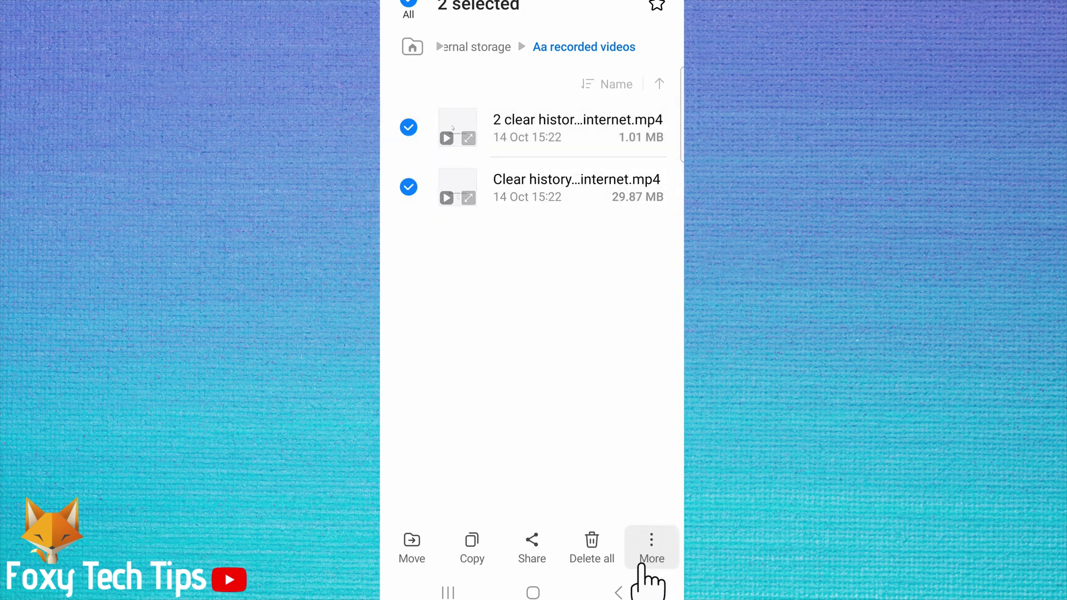
{"action": "left_click", "coordinate": [652, 547]}
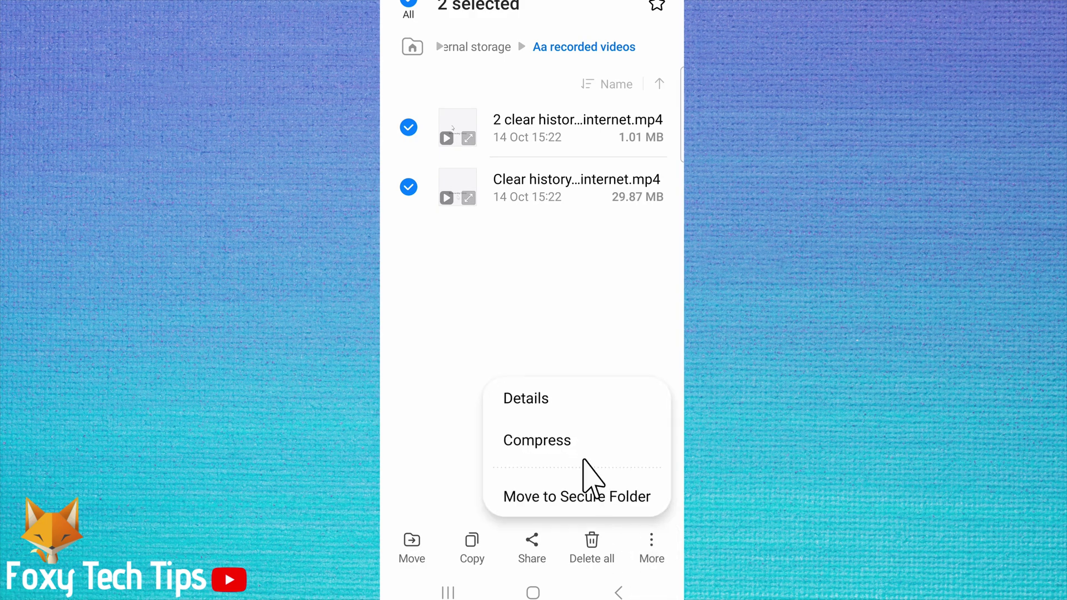
Choose Compress for the two selected videos
{"action": "left_click", "coordinate": [537, 441]}
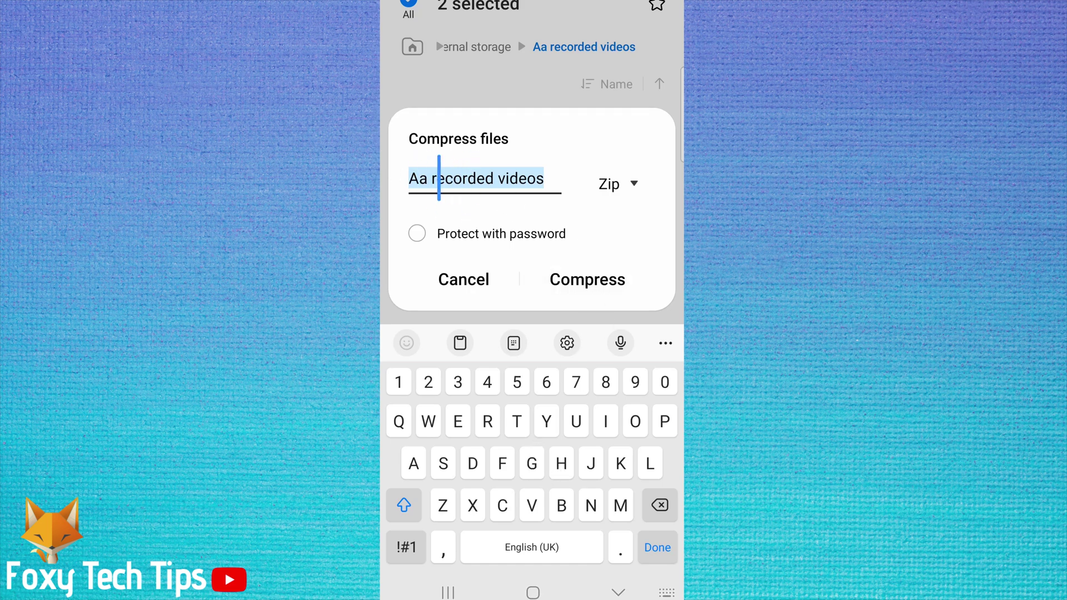
{"action": "type", "text": "Zipped"}
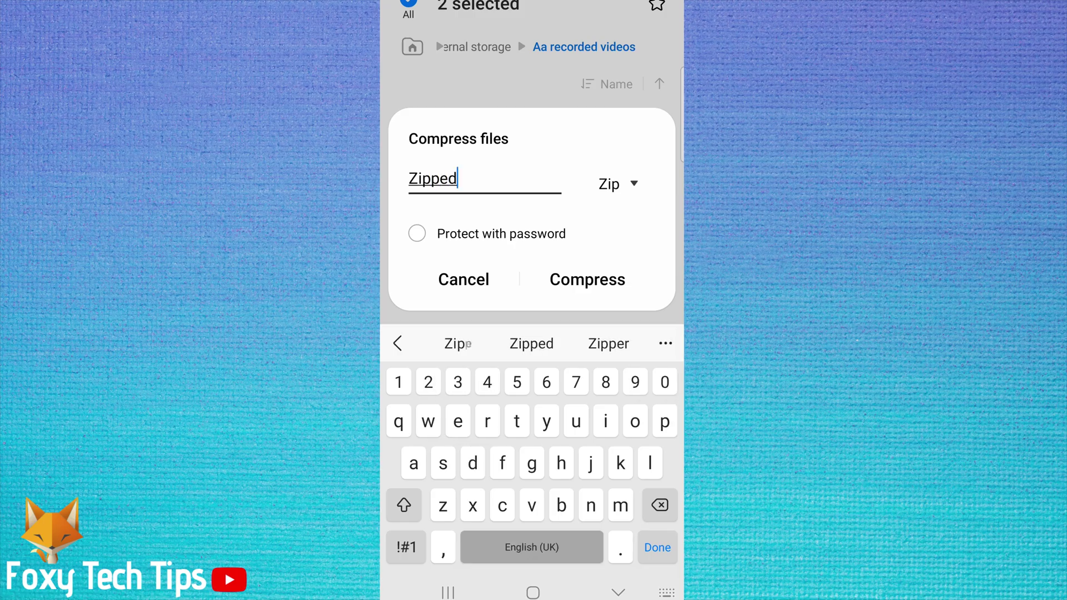
{"action": "type", "text": " vid"}
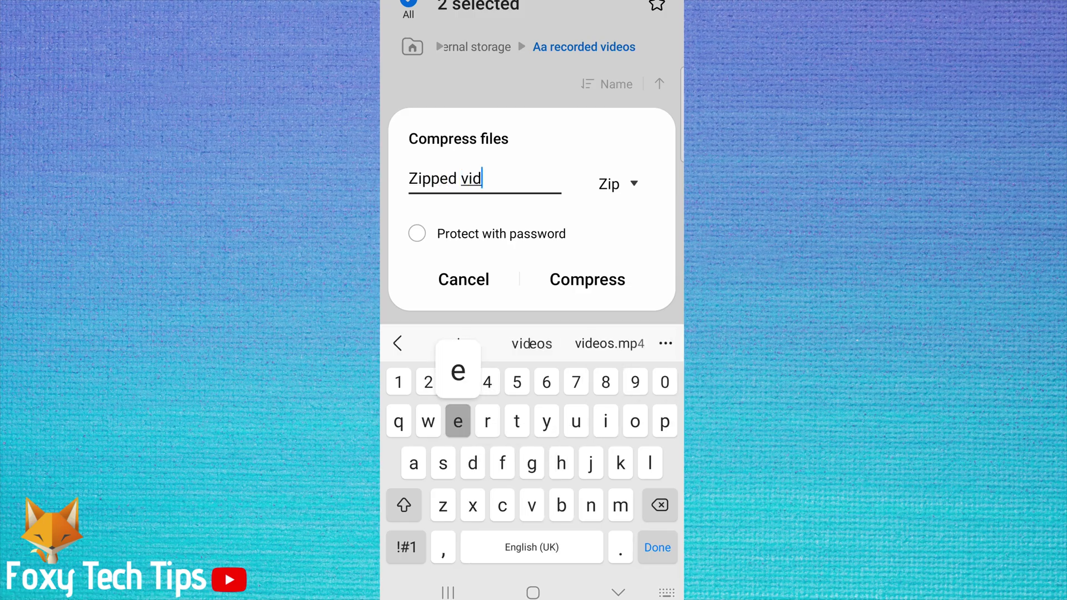
{"action": "type", "text": "eo"}
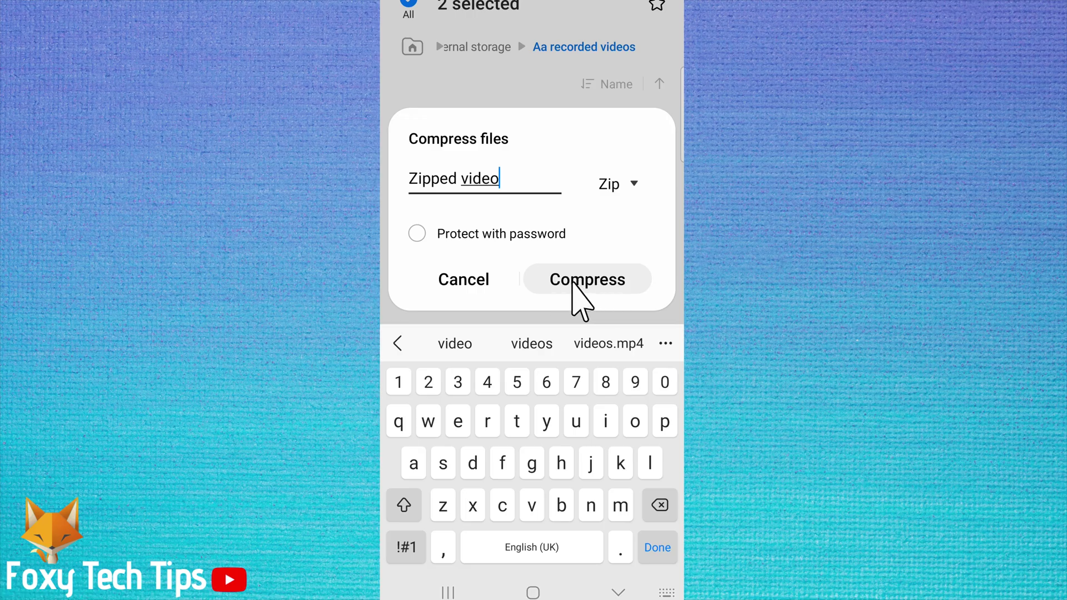
Compress both videos into the 30.15 MB Zipped video.zip and open the archive
{"action": "left_click", "coordinate": [594, 284]}
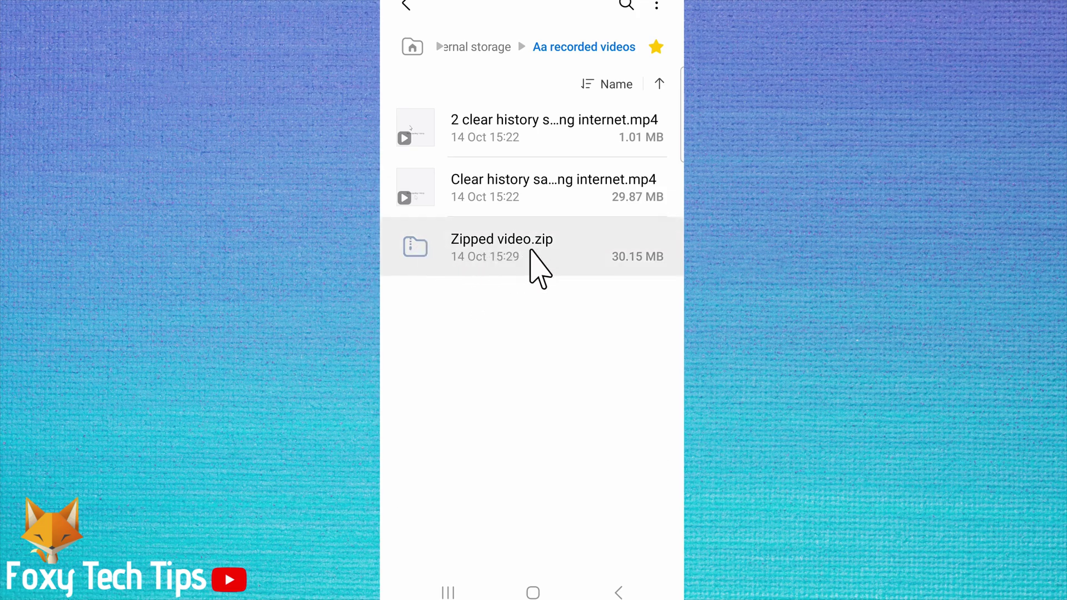
{"action": "left_click", "coordinate": [529, 250]}
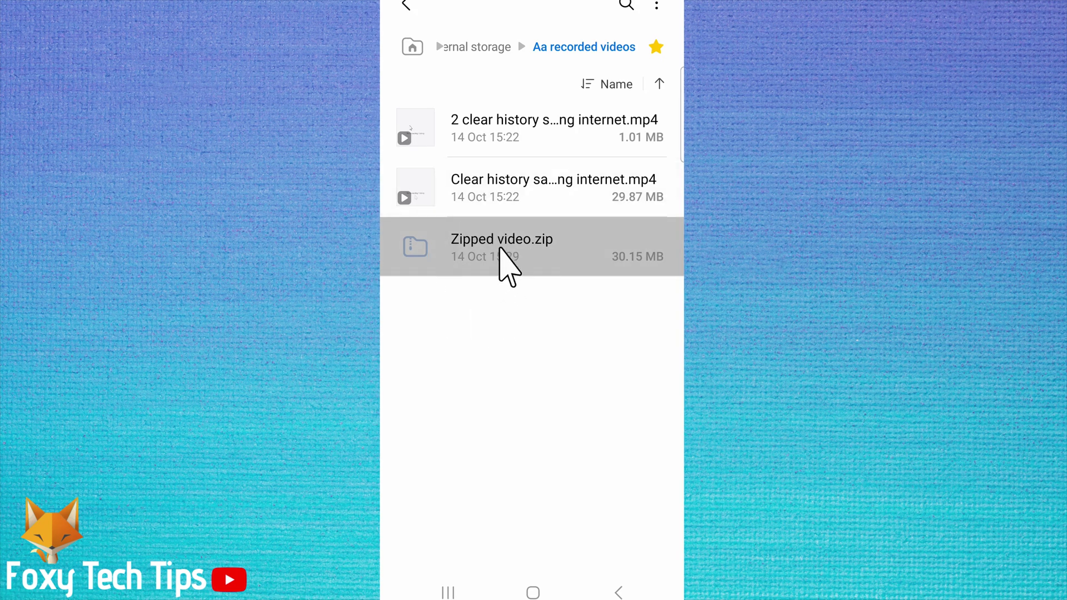
{"action": "left_click", "coordinate": [534, 268]}
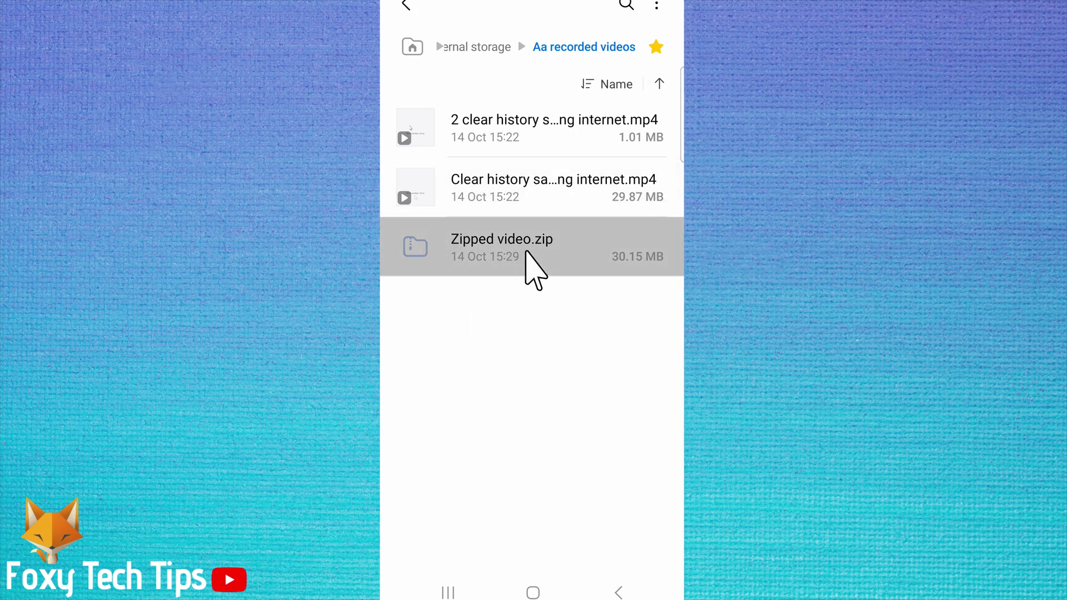
Extract Zipped video.zip into a 'Zipped video' folder and go back up to Aa recorded videos
{"action": "left_click", "coordinate": [596, 546]}
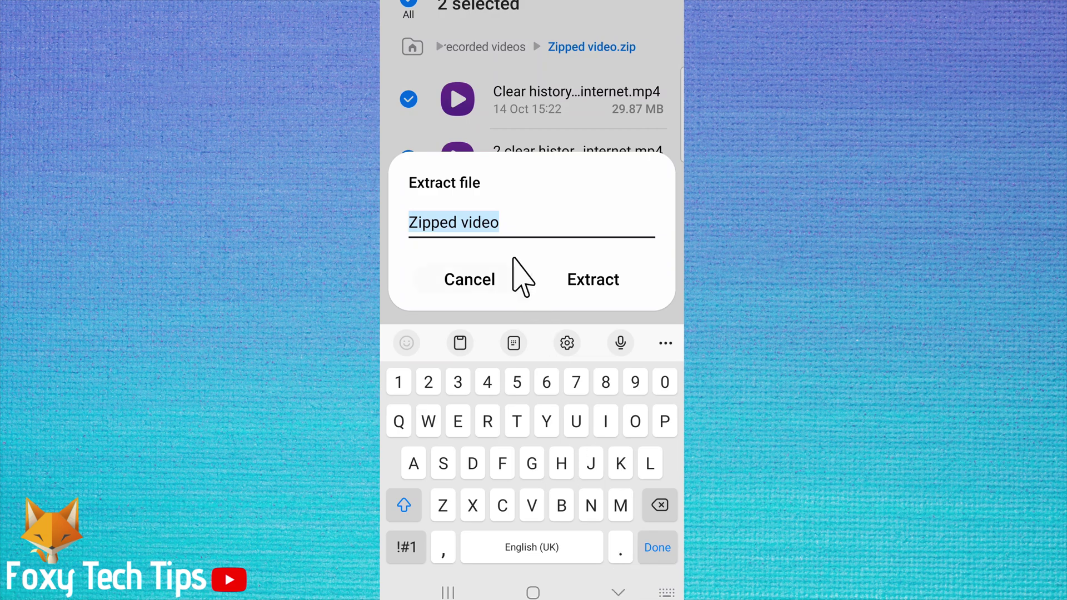
{"action": "left_click", "coordinate": [585, 284]}
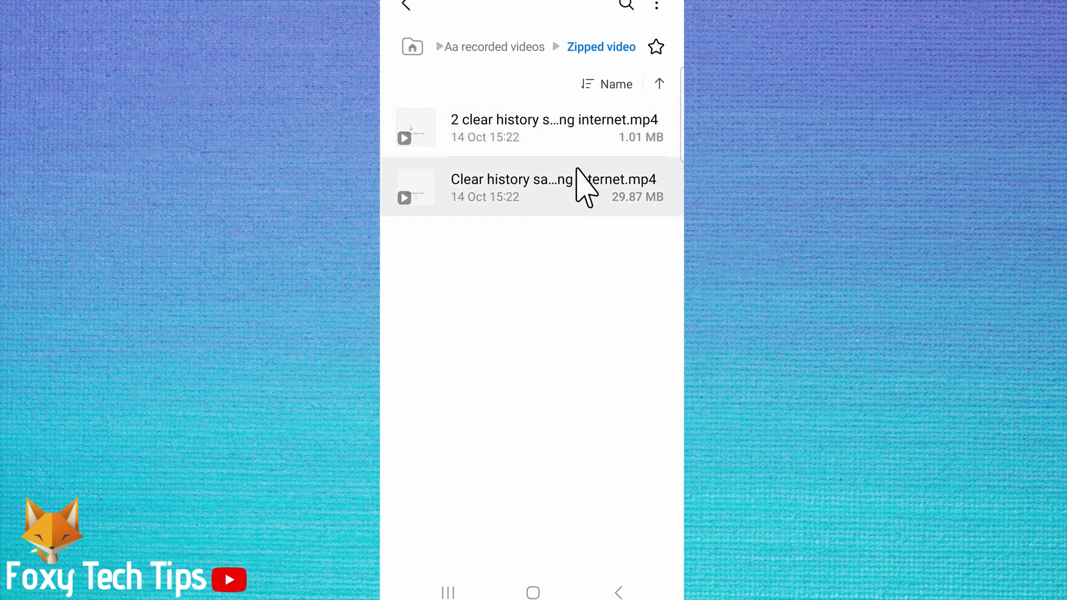
{"action": "left_click", "coordinate": [406, 7]}
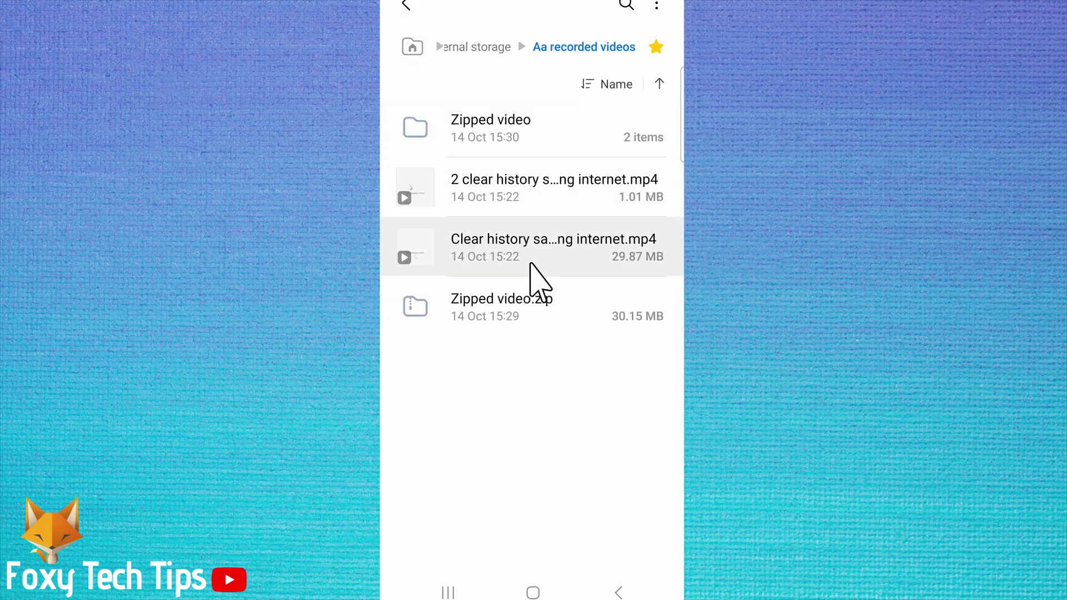